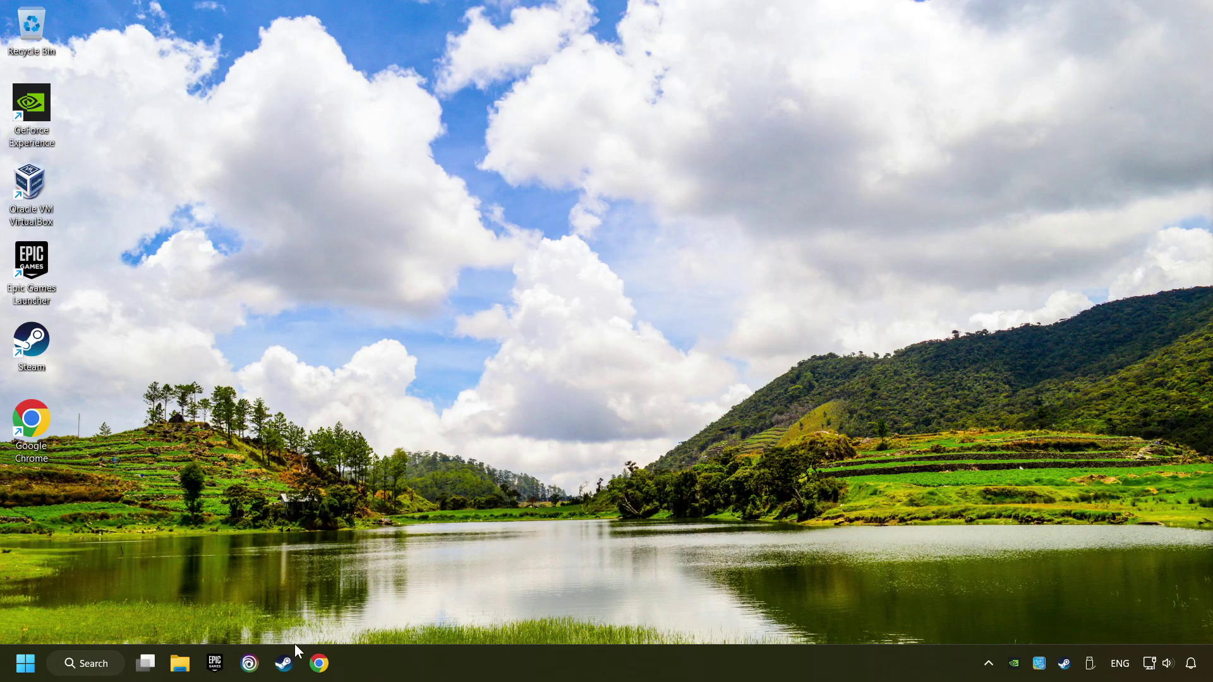
Step: Open the Steam Library from the taskbar icon
click(284, 664)
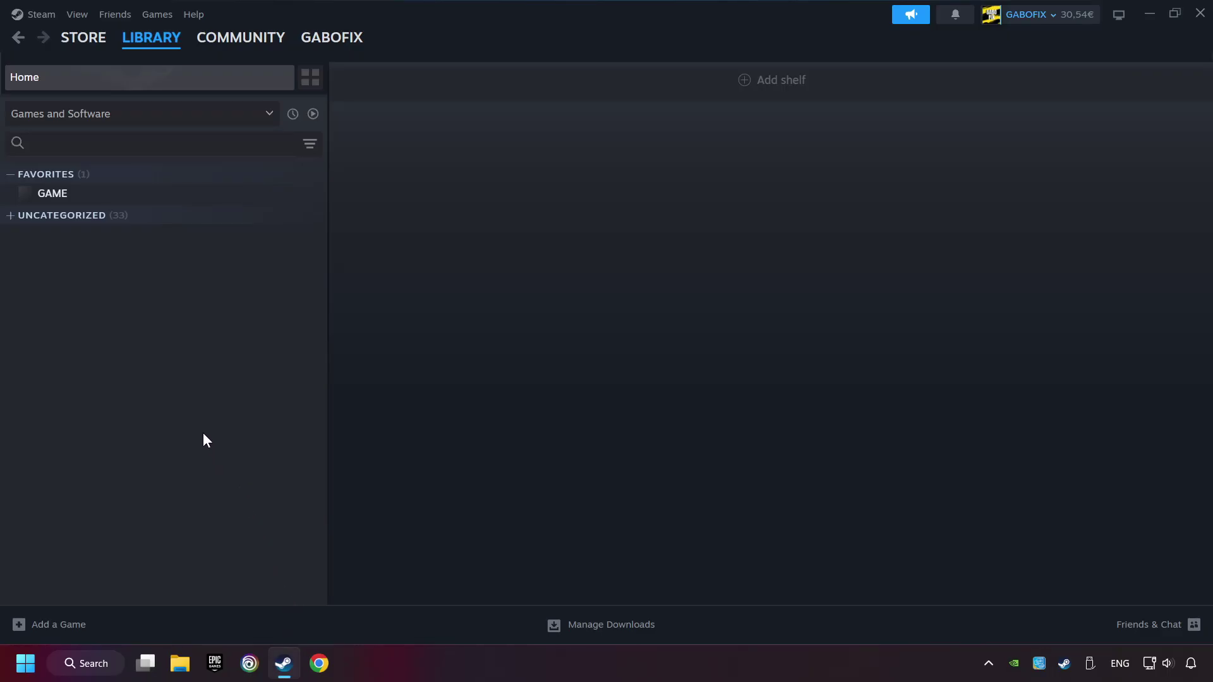
Step: Enable Steam Input for Xbox, Switch Pro and generic controllers, leaving PlayStation support unchanged
click(41, 14)
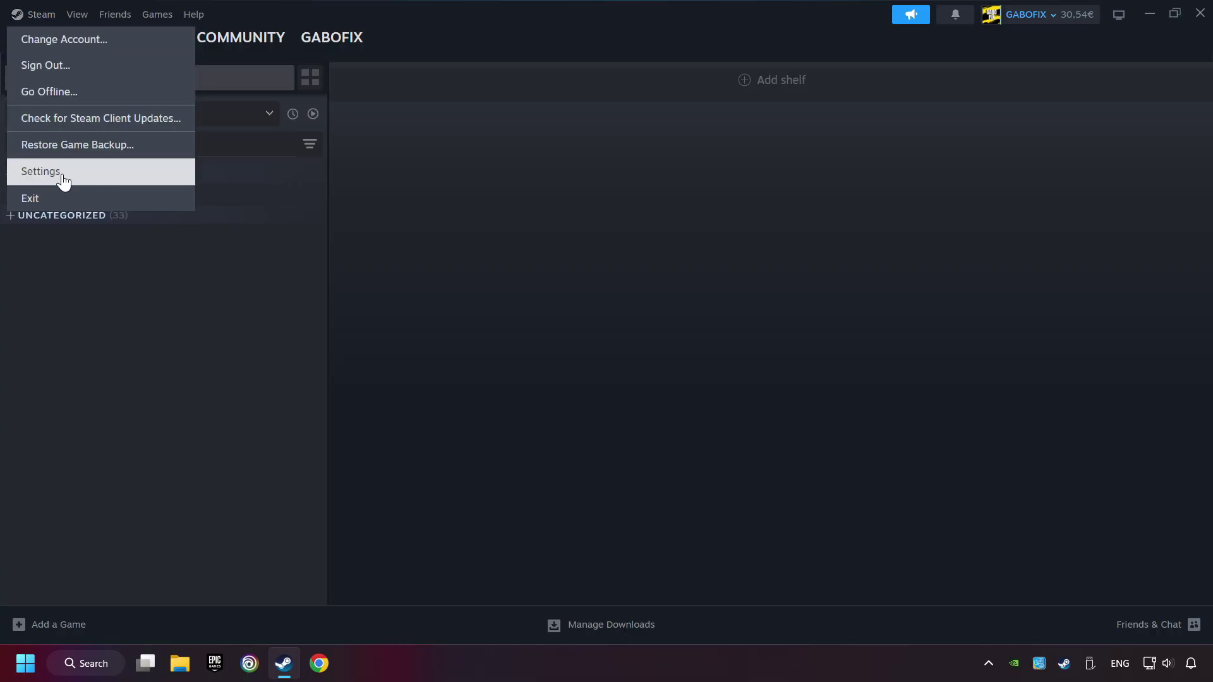
click(127, 177)
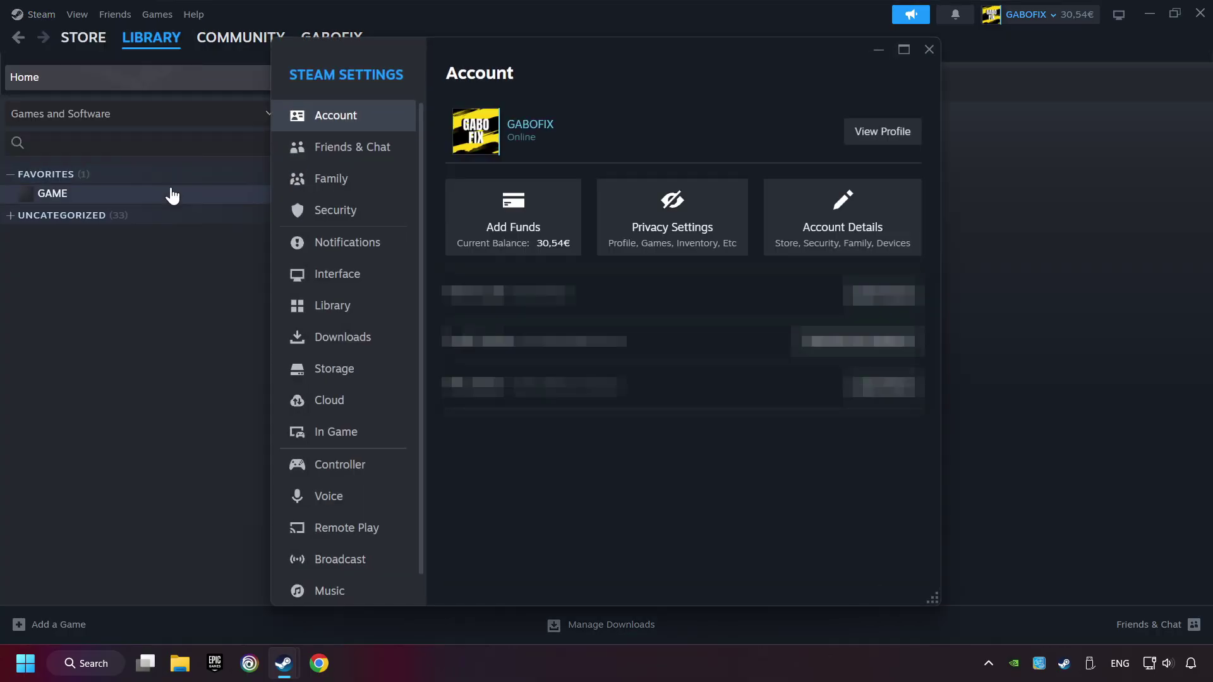
scroll(327, 329, down, 1)
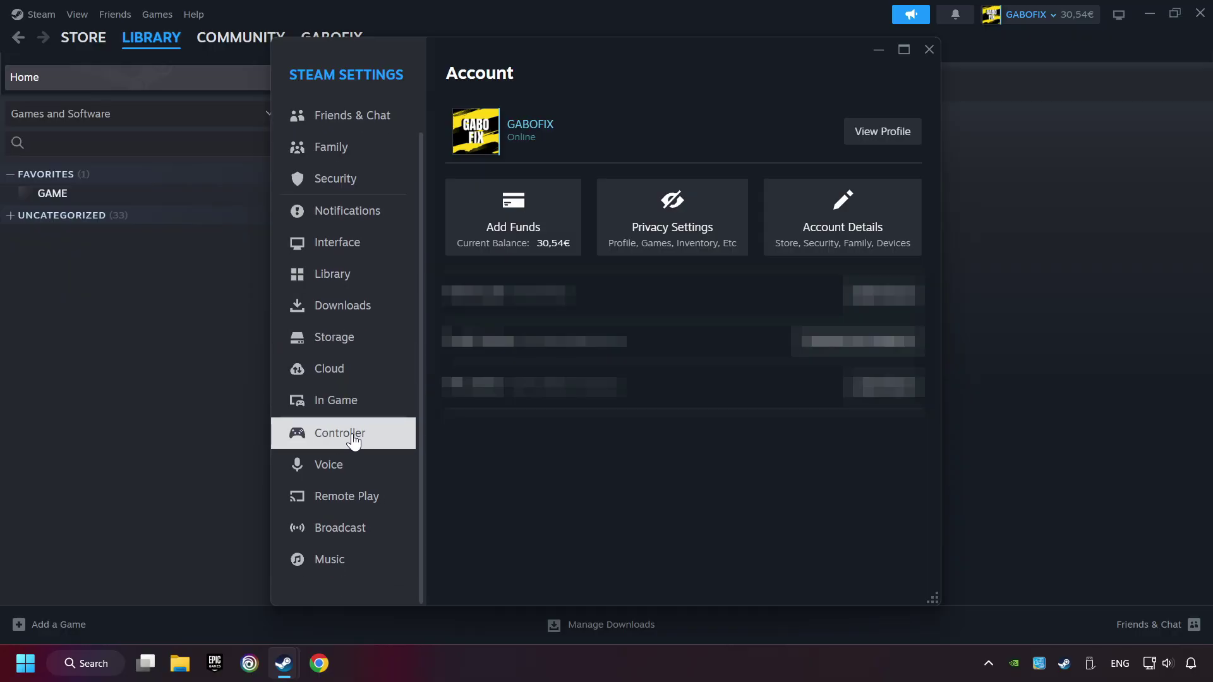
click(400, 439)
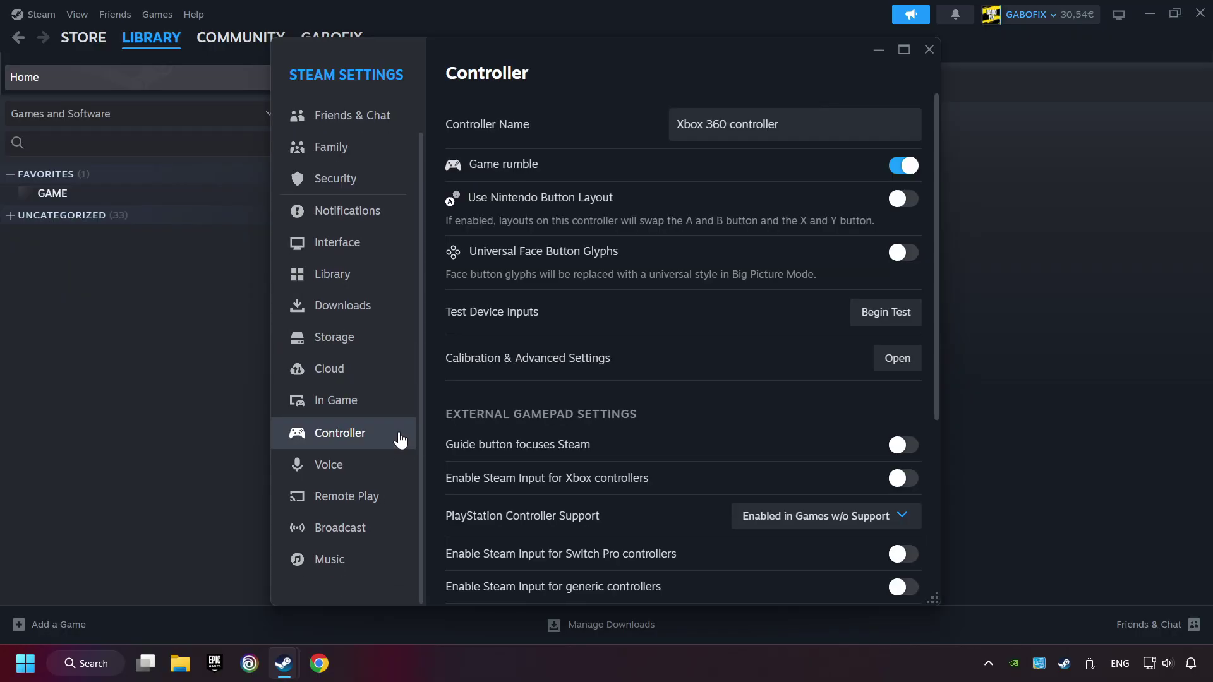
scroll(660, 382, down, 2)
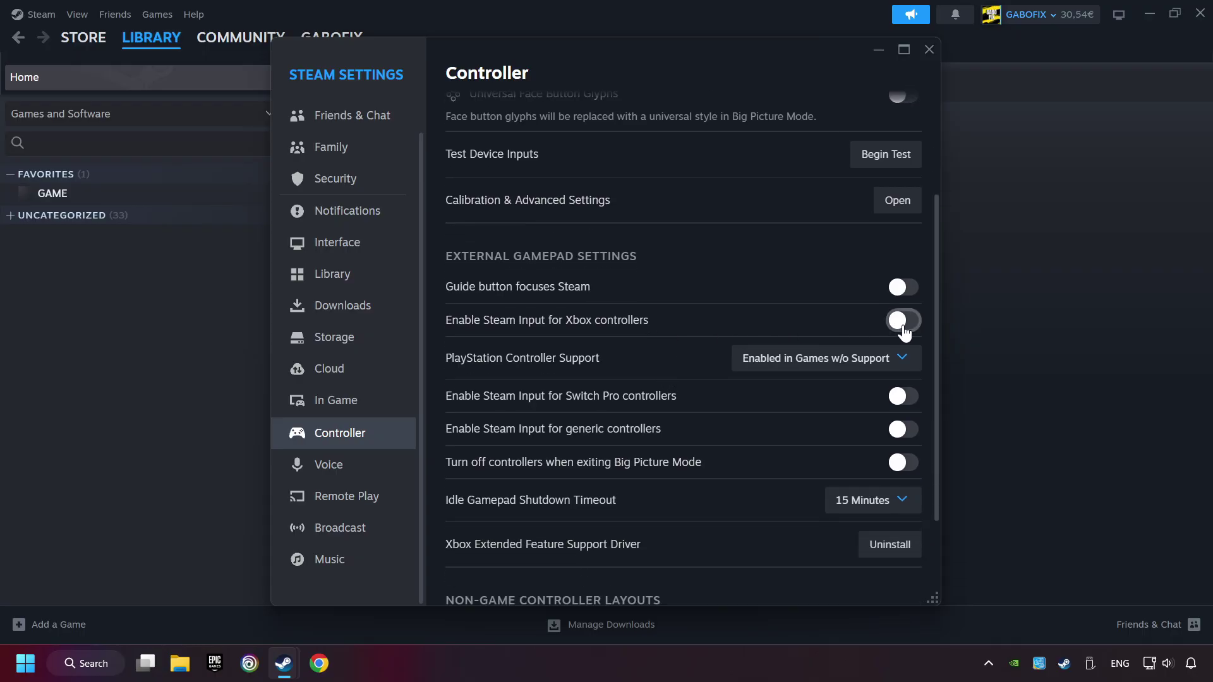
click(904, 324)
click(877, 361)
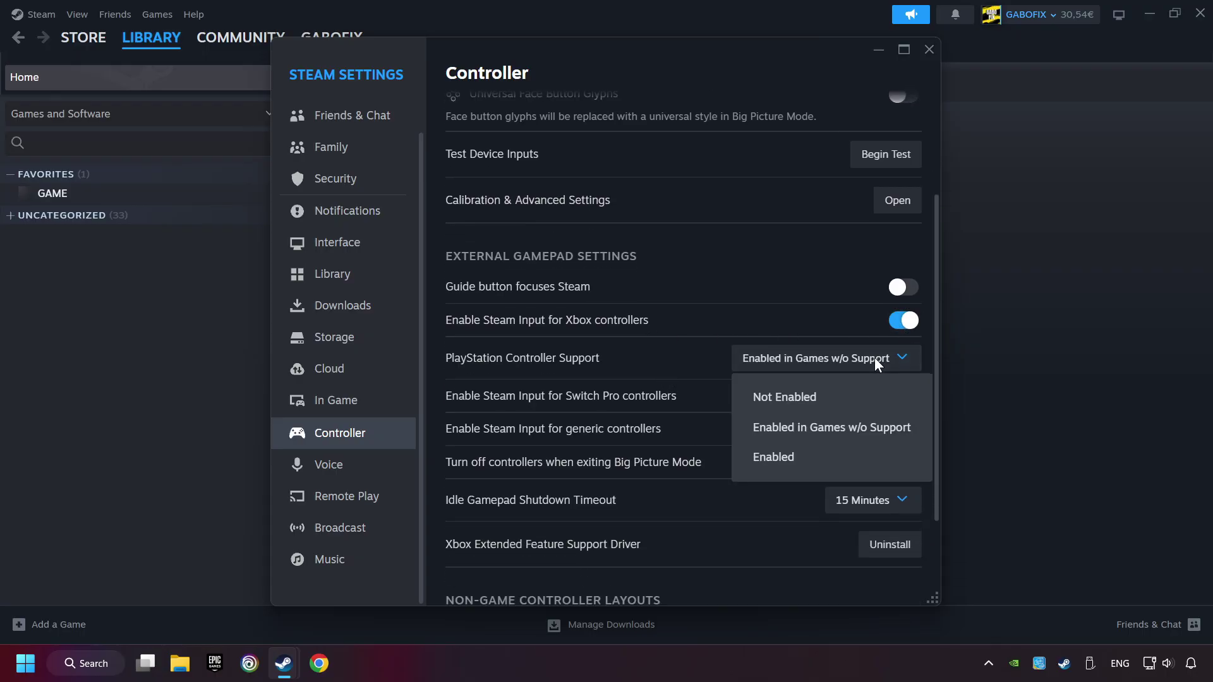
click(844, 427)
click(901, 398)
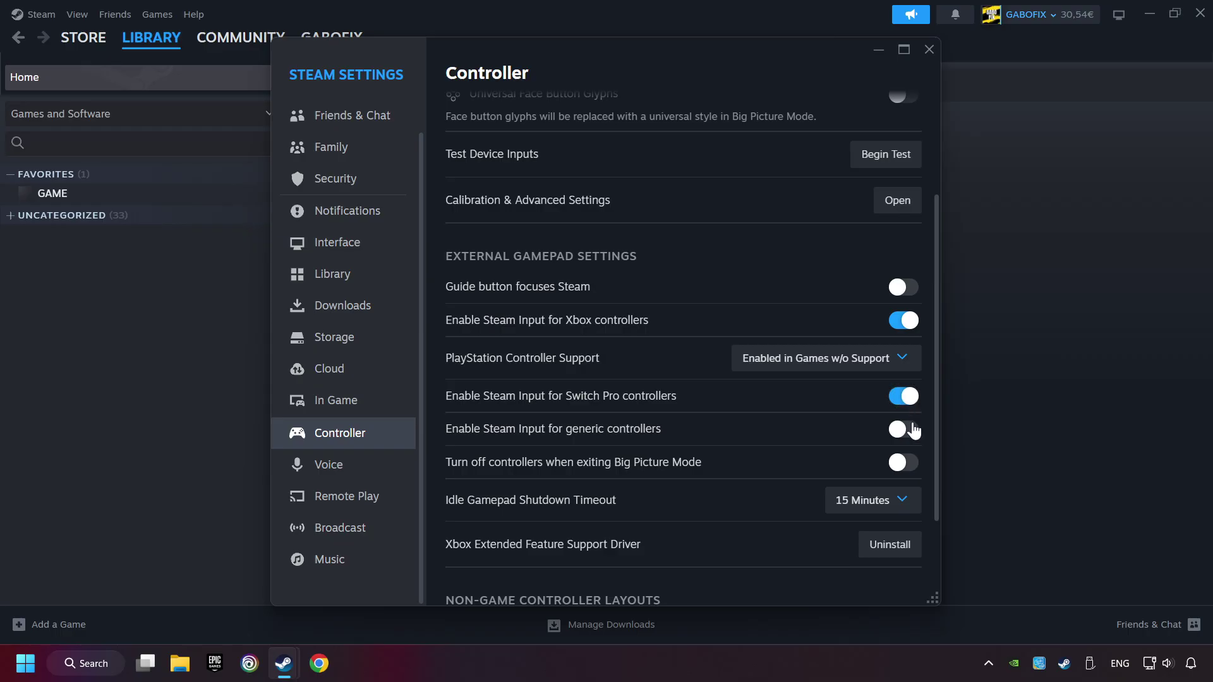
click(908, 430)
Step: Close Settings, then open and cancel the Add a Non-Steam Game program list
click(932, 52)
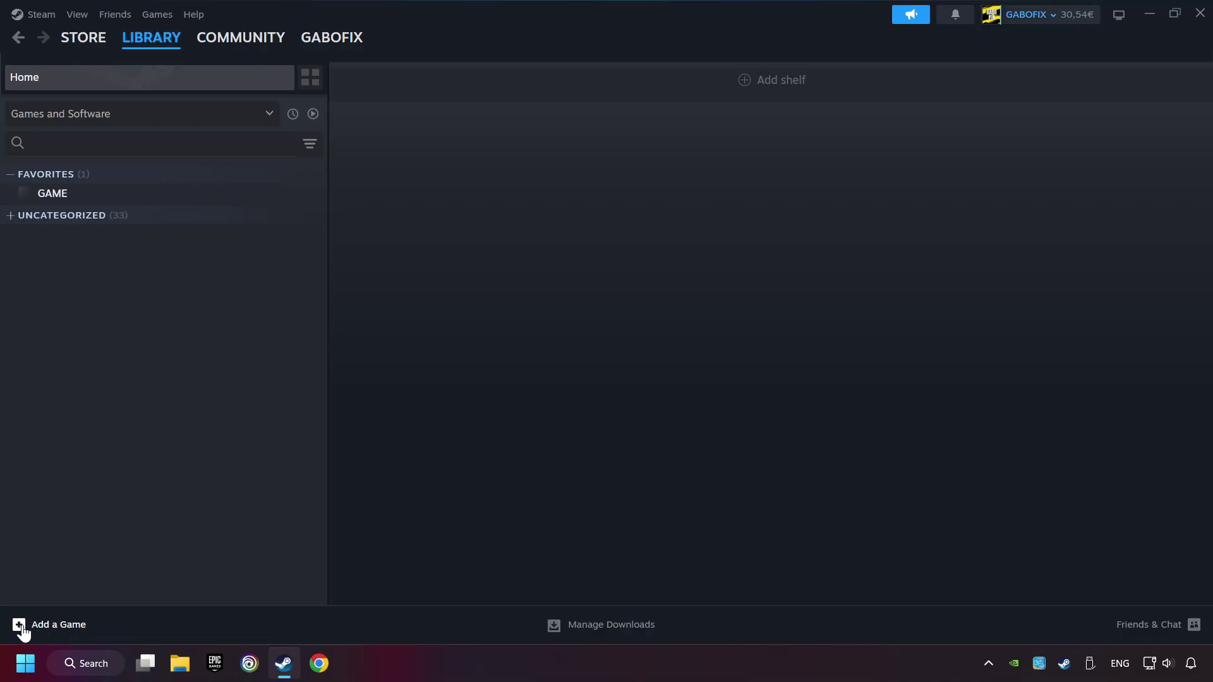
click(58, 626)
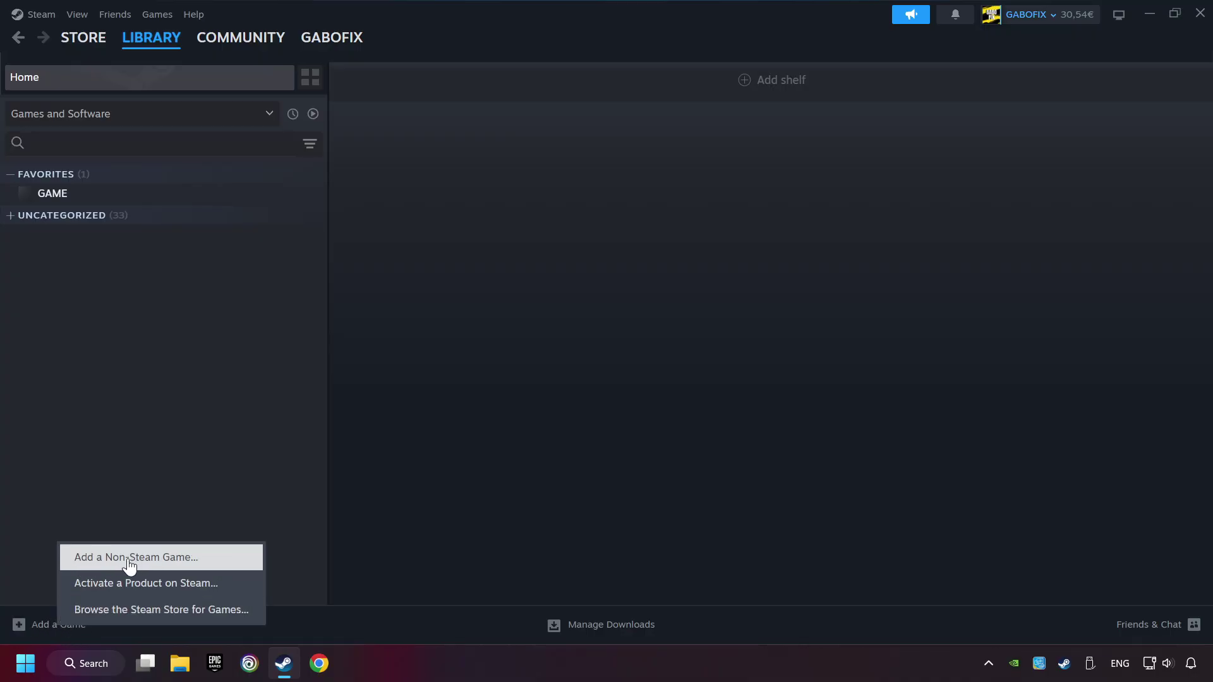
click(215, 561)
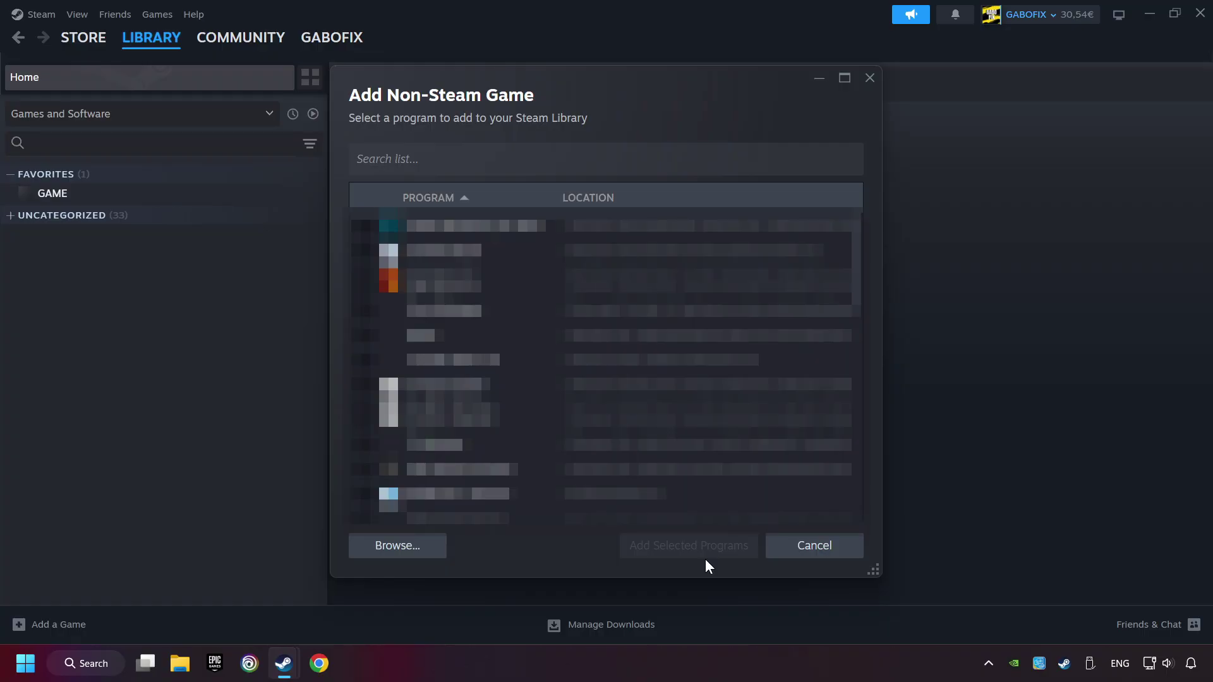
click(775, 556)
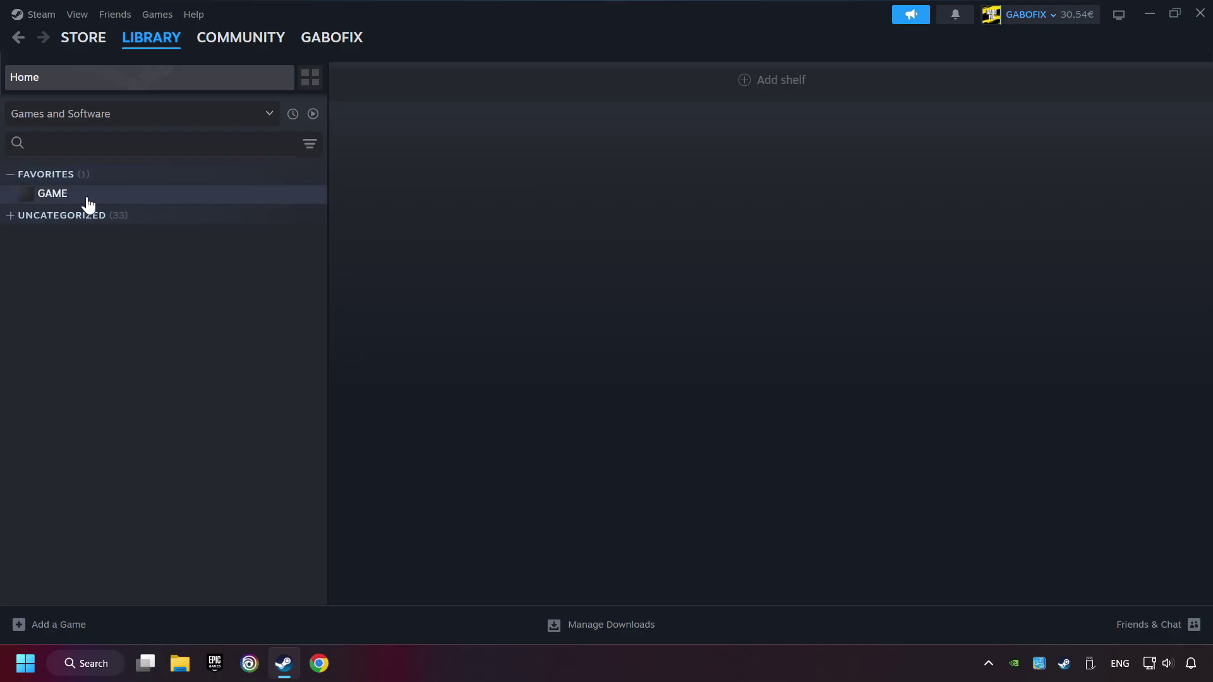
Step: Open the favorited GAME's page from the library sidebar
click(138, 203)
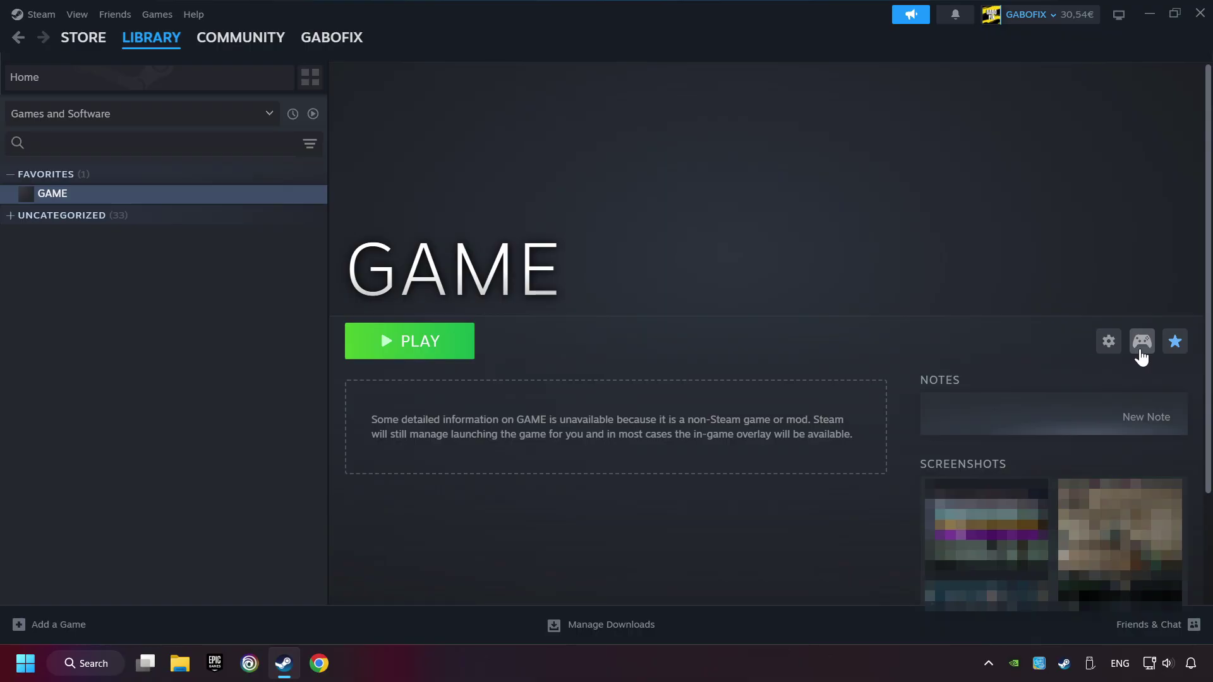
Step: Open GAME's controller configuration and show the Load new Layout templates
click(1141, 346)
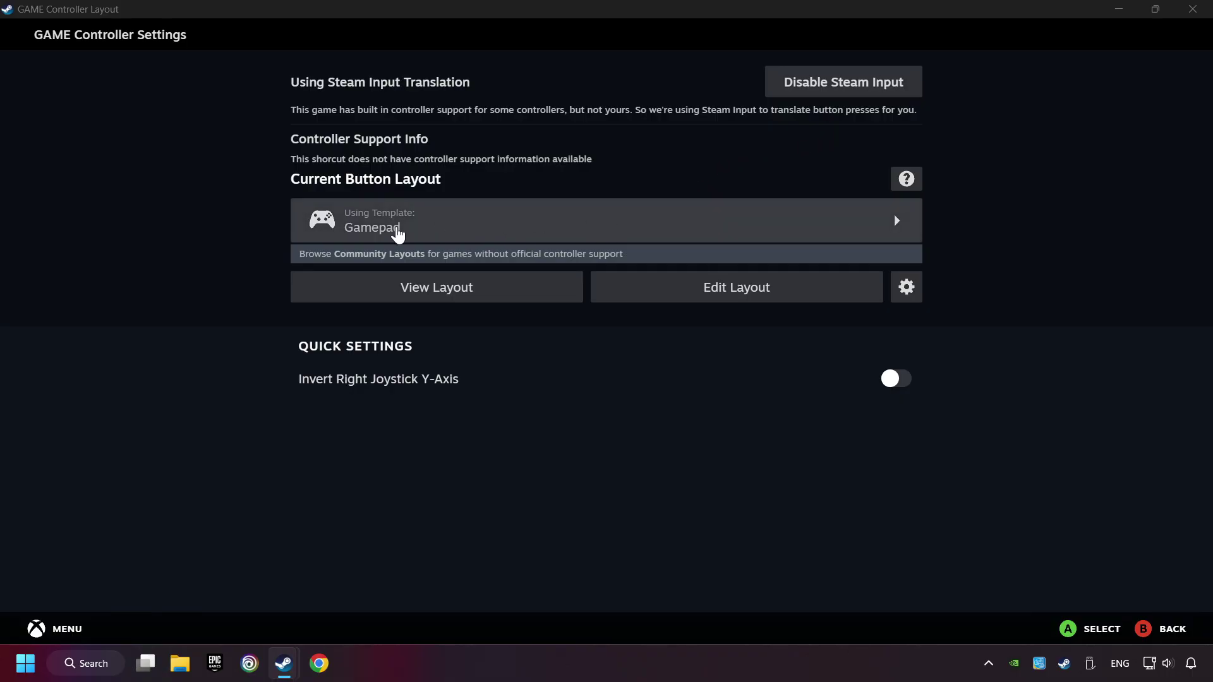
click(480, 232)
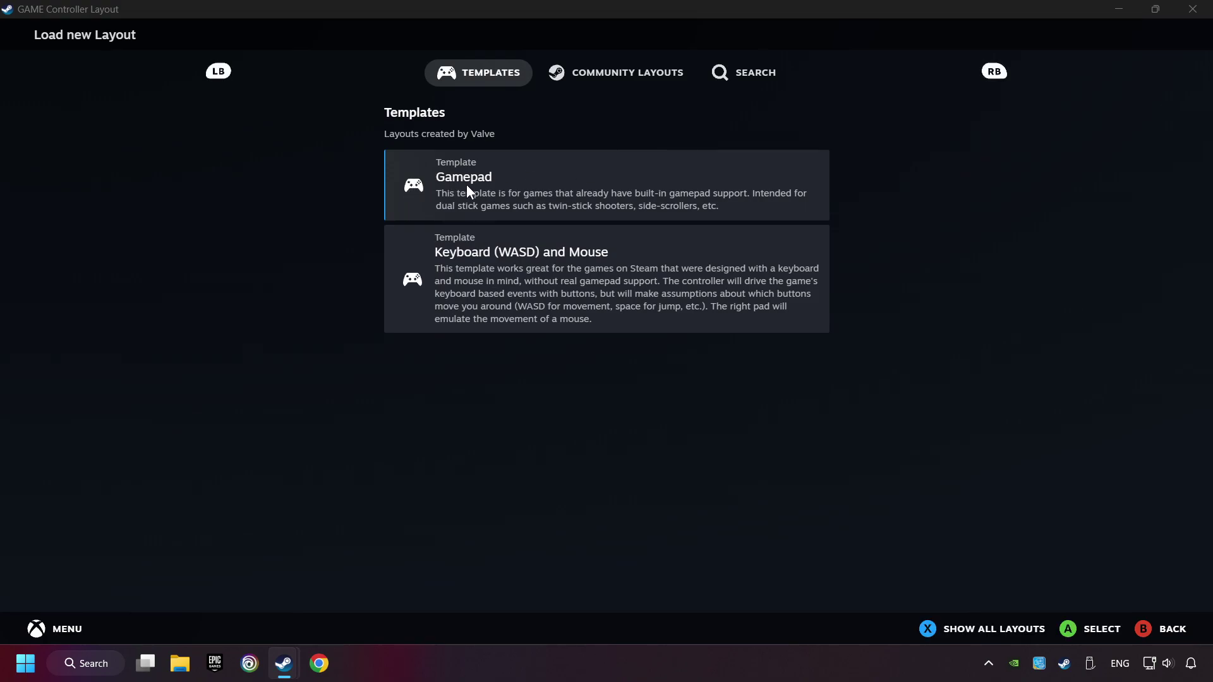
Step: Preview the Gamepad template's bindings, then apply it as GAME's layout
click(530, 180)
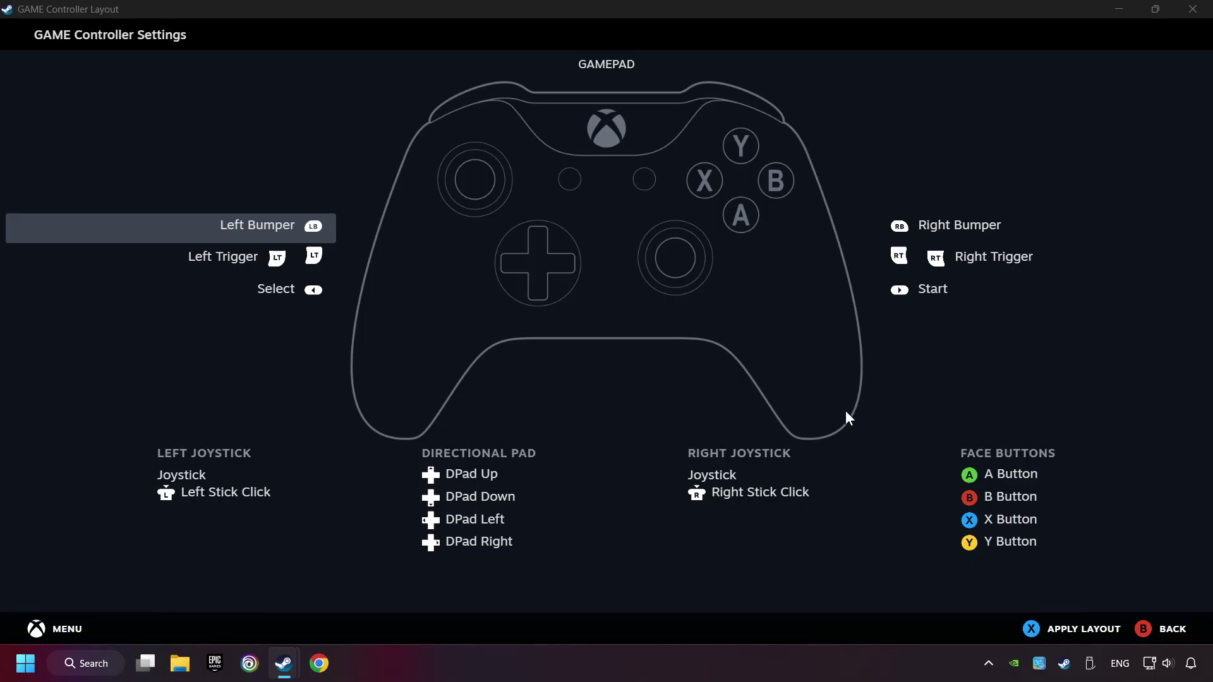
click(1070, 629)
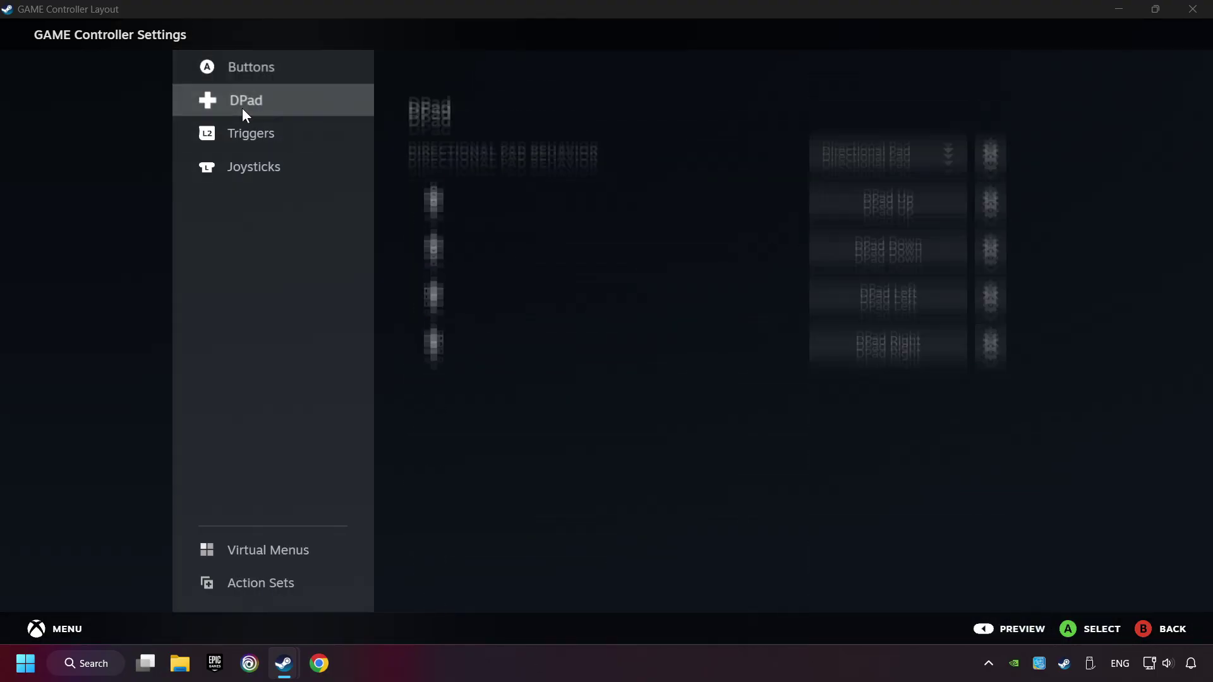
scroll(369, 93, up, 10)
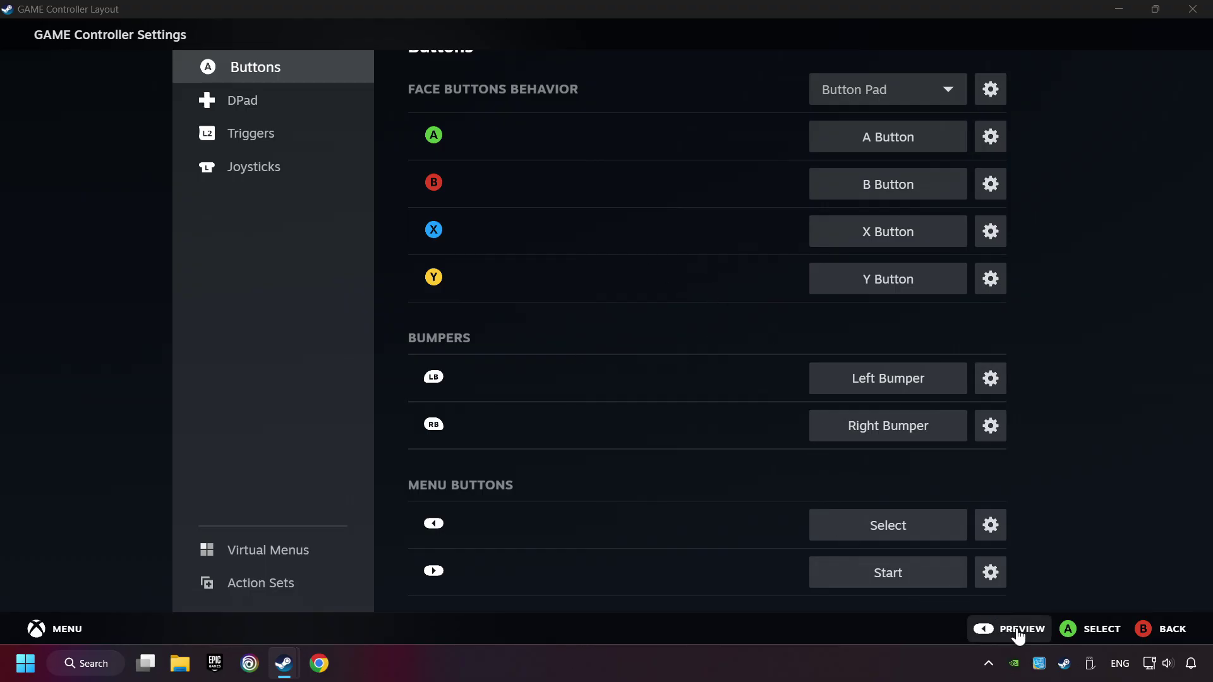
click(1005, 627)
click(1173, 631)
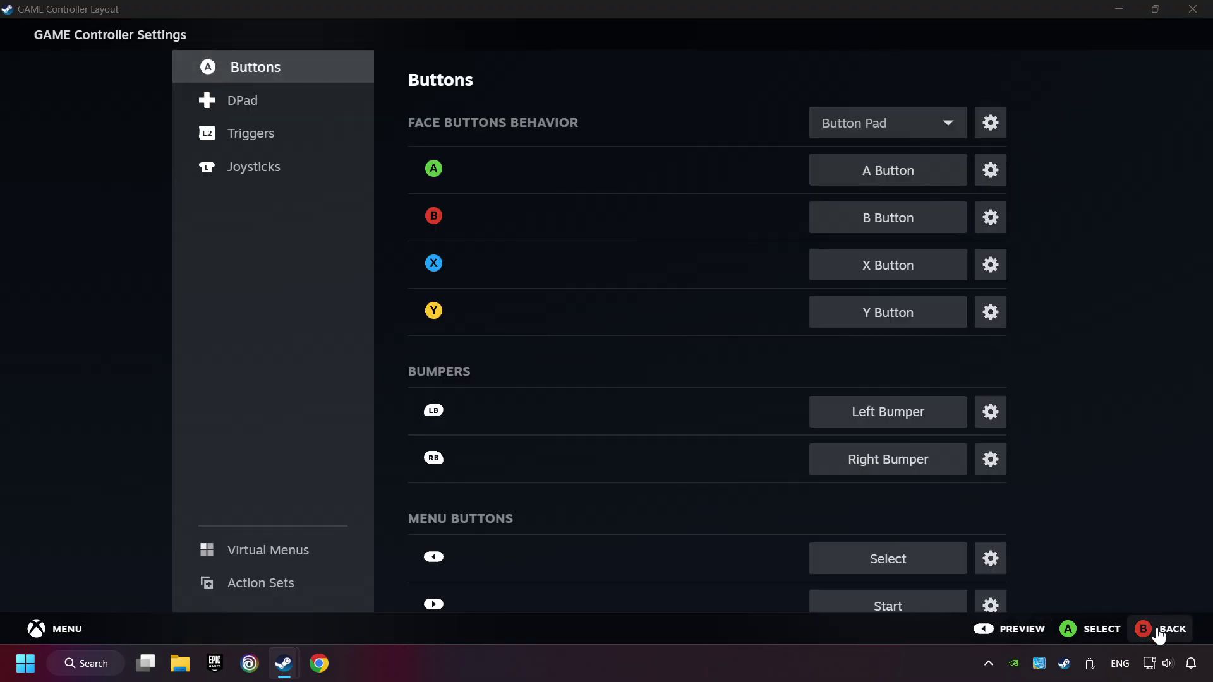
click(1160, 629)
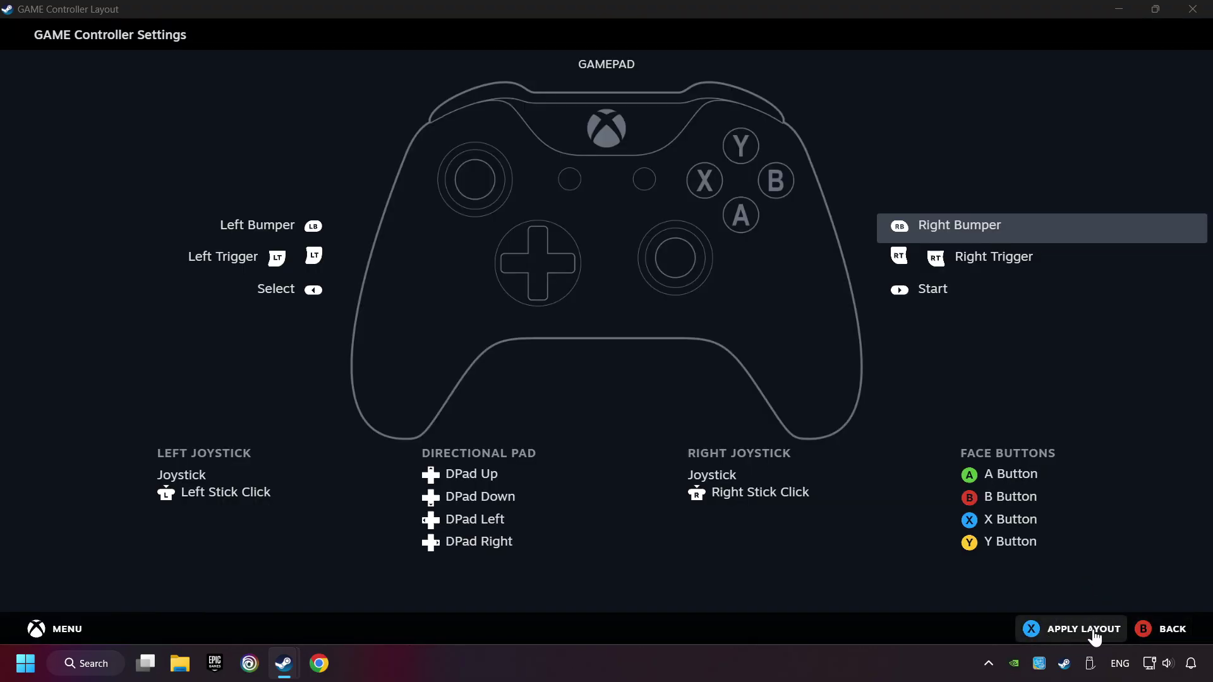
click(1072, 638)
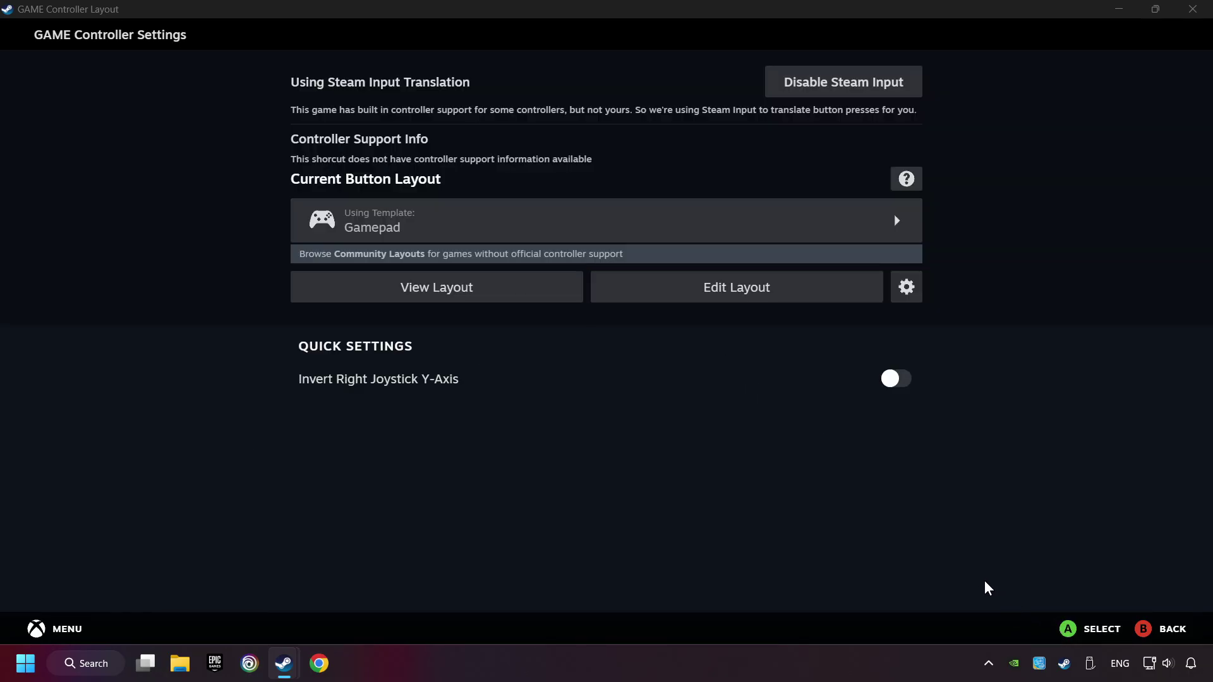
Step: Leave Controller Settings and start GAME with PLAY
click(1140, 635)
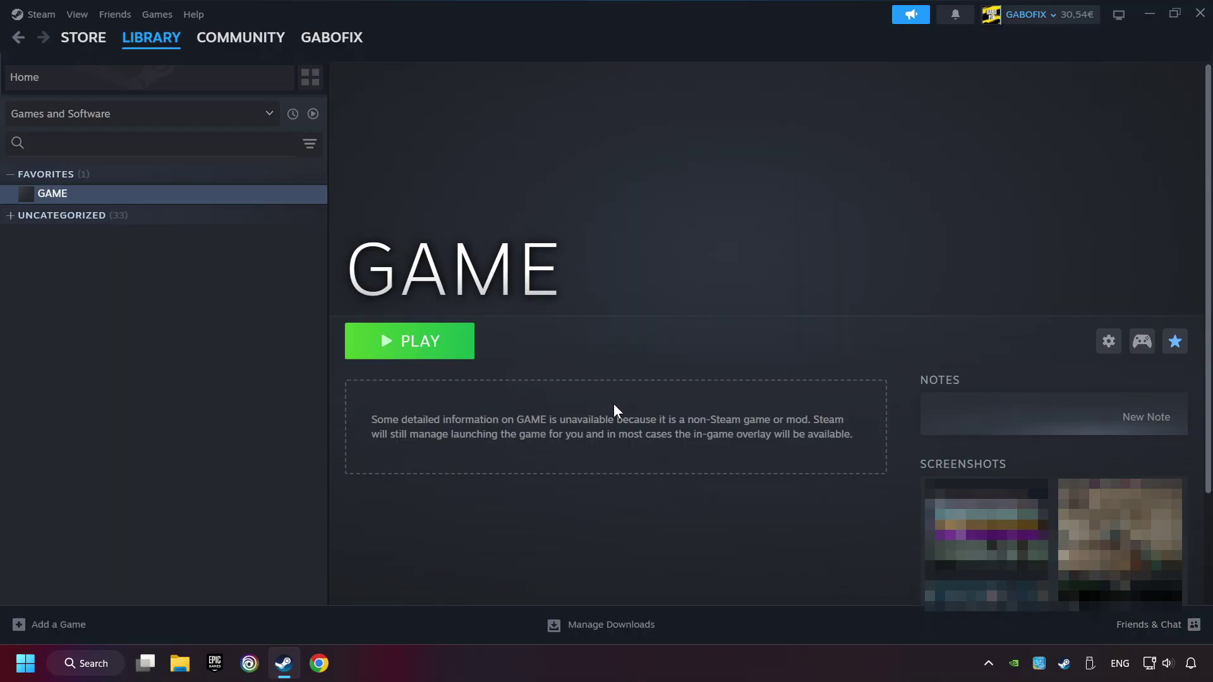
click(428, 362)
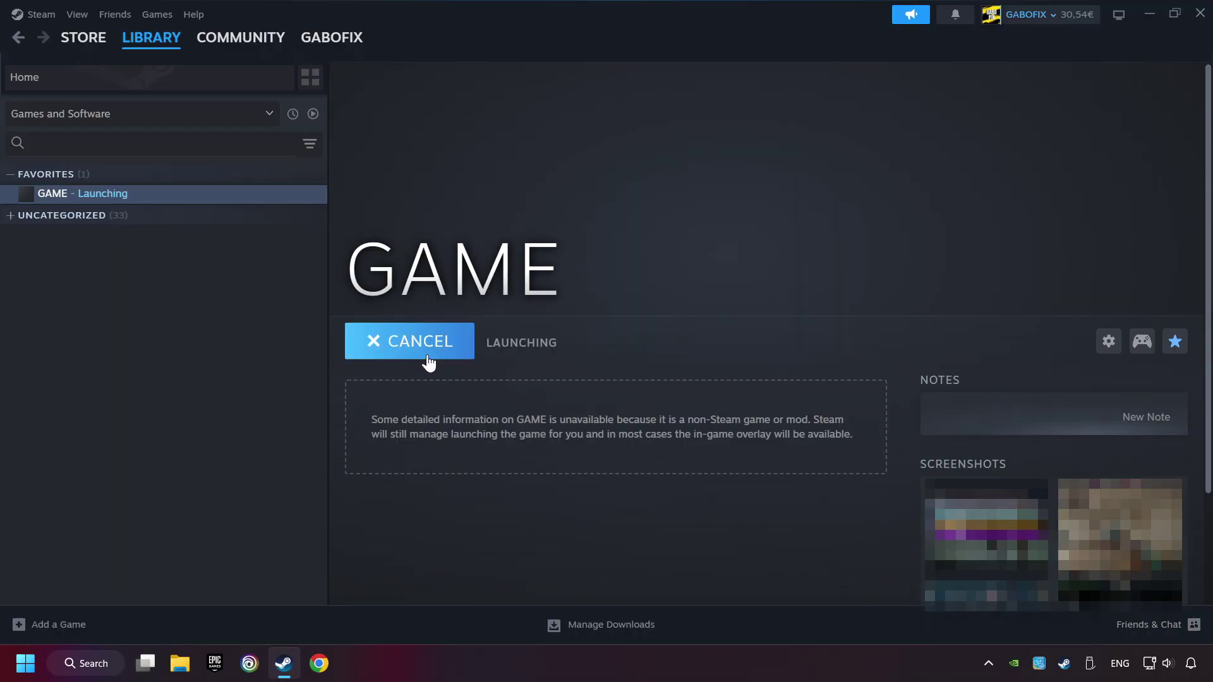